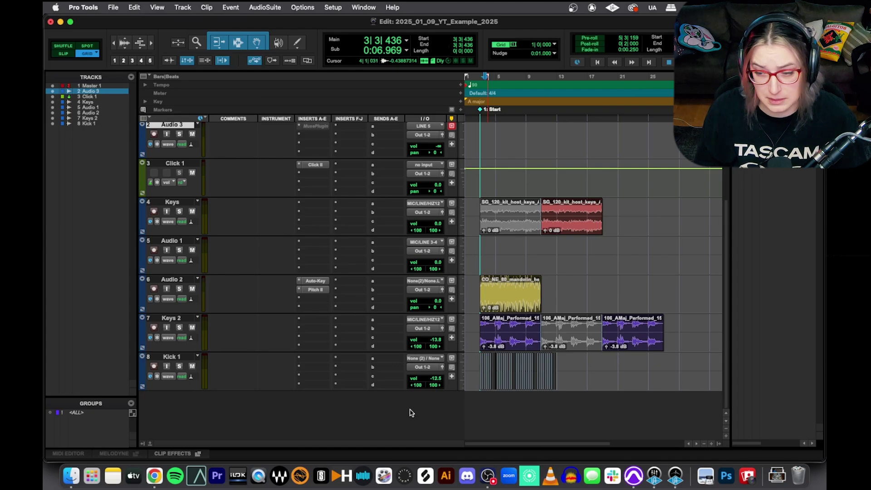
Step: Zoom the timeline in horizontally and place the insertion point at the start of bar 3
key("super+bracketright")
left_click(497, 243)
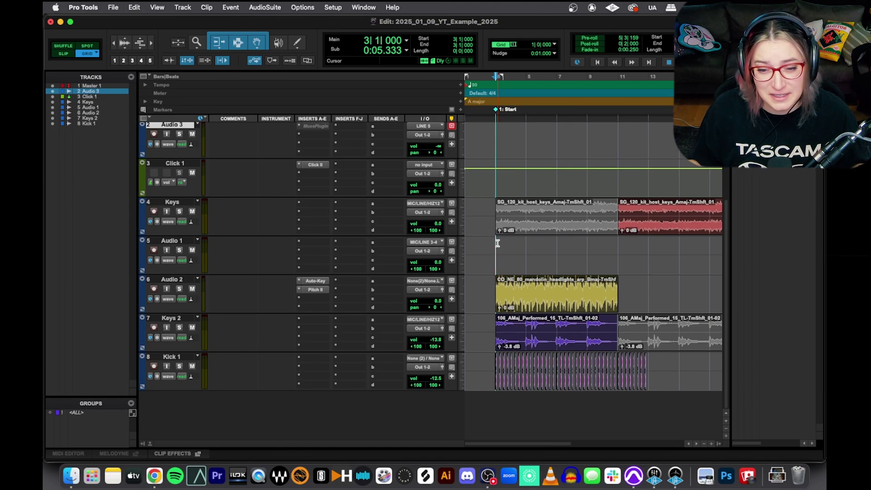
Step: Zoom in further and set the grid value to half notes
key("super+bracketright")
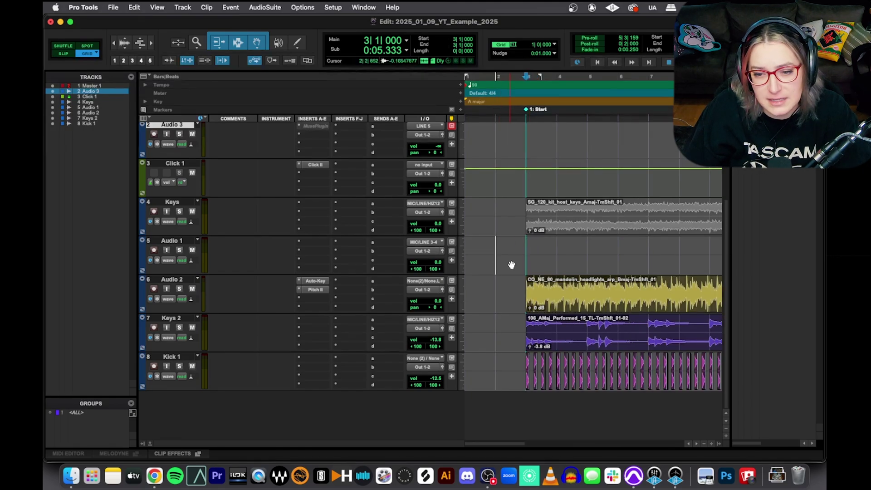
scroll(504, 275, "right", 3)
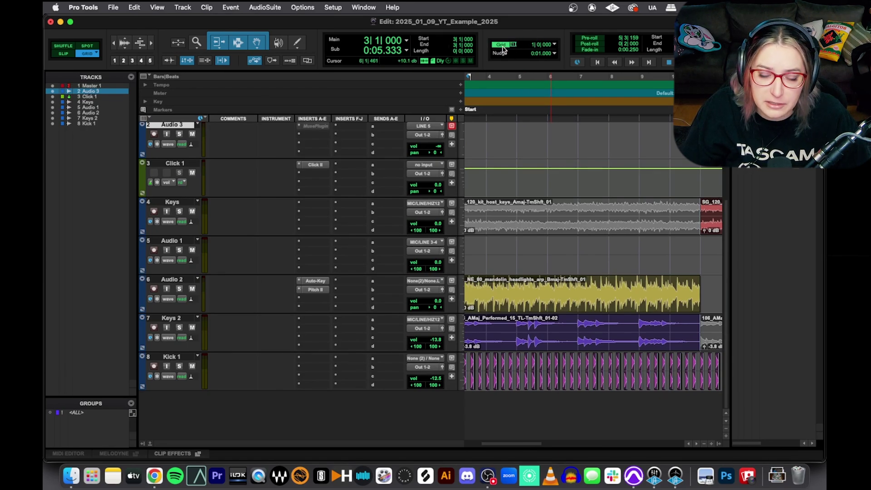
left_click(555, 45)
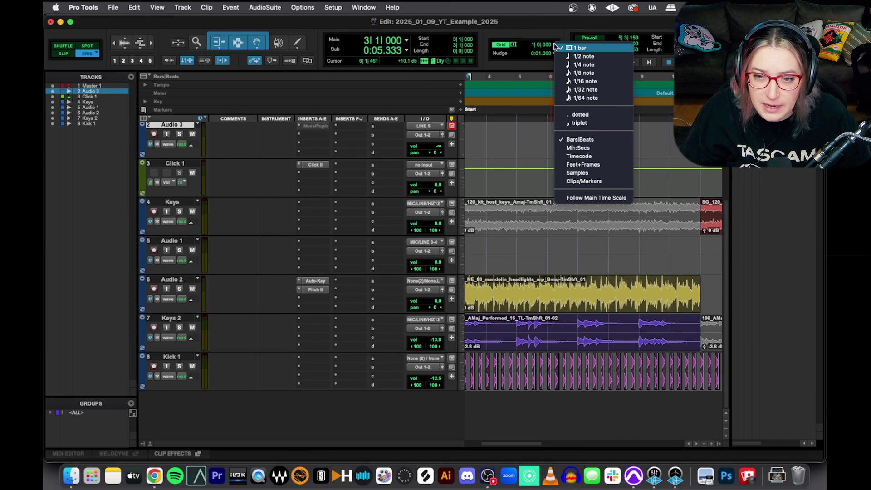
left_click(523, 44)
left_click(533, 47)
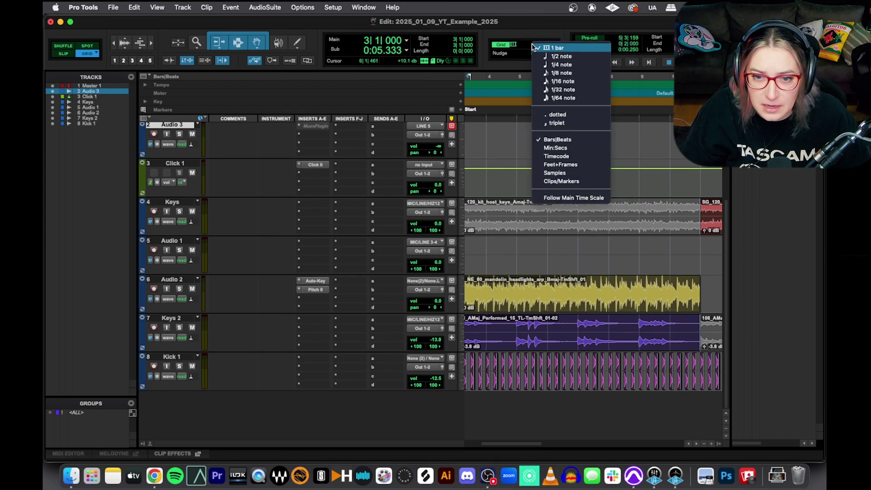
left_click(553, 44)
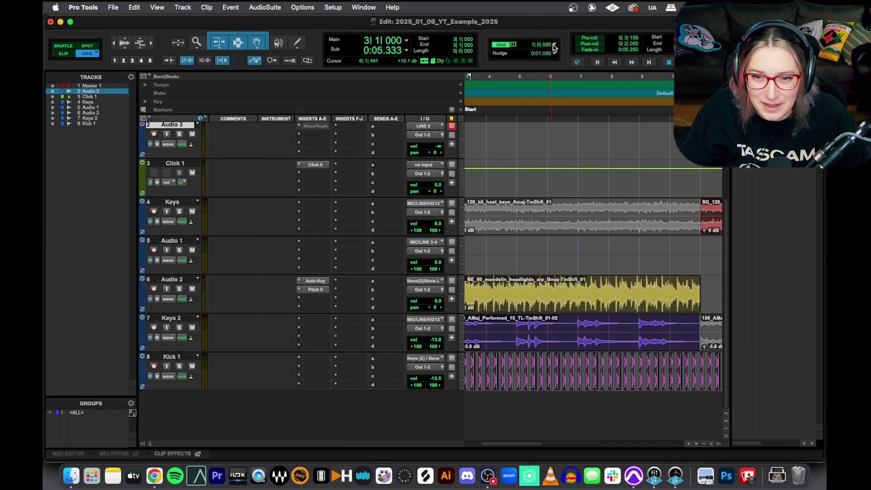
left_click(555, 47)
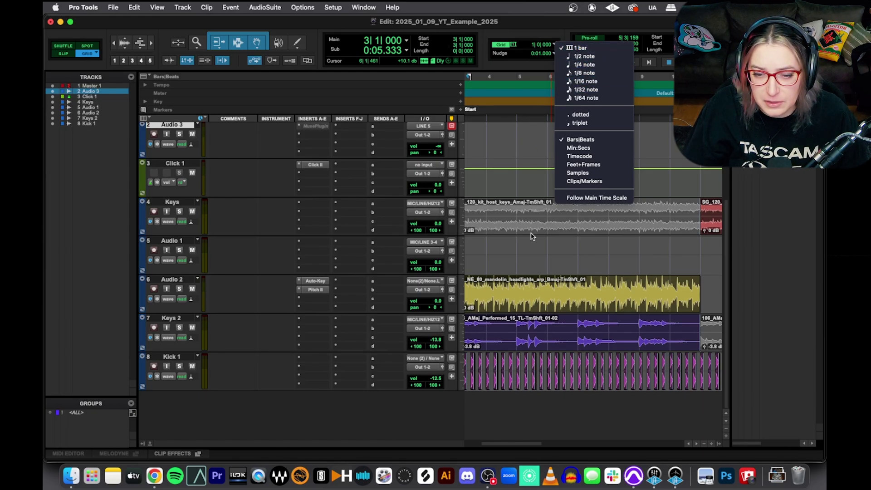
left_click(589, 58)
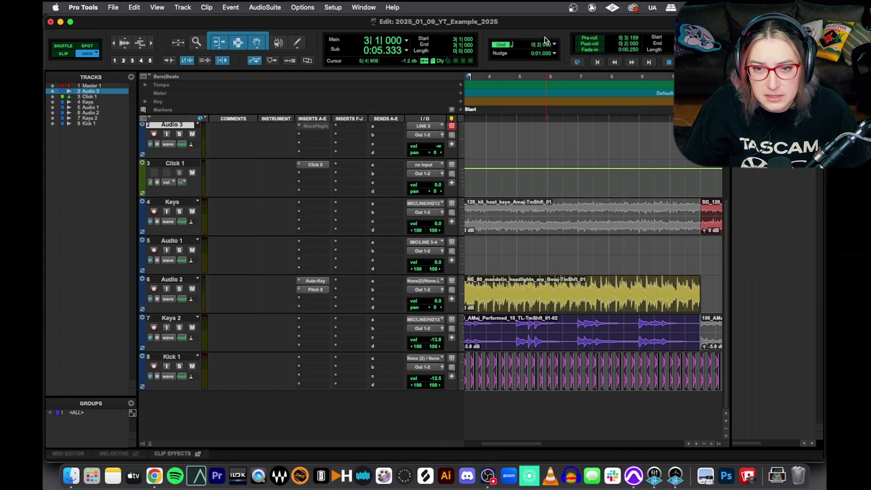
left_click(554, 44)
left_click(539, 42)
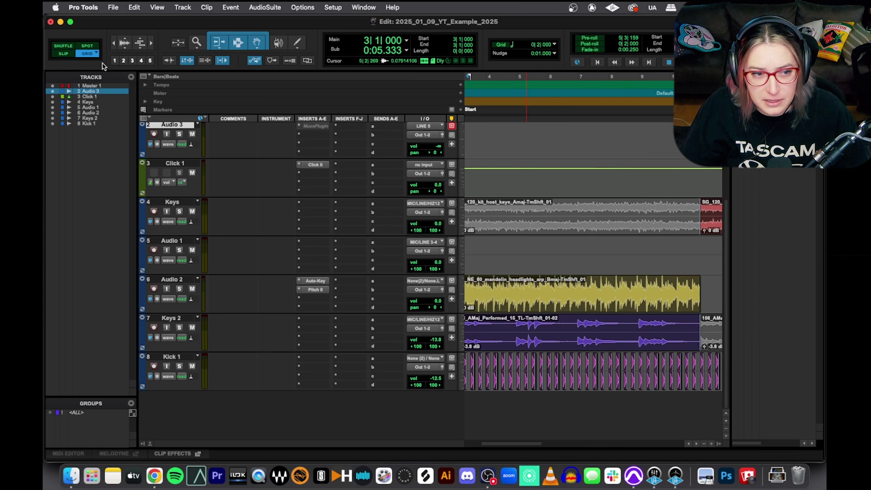
Step: Turn on Grid mode so grid lines show, leaving the insertion point at bar 5
left_click(522, 184)
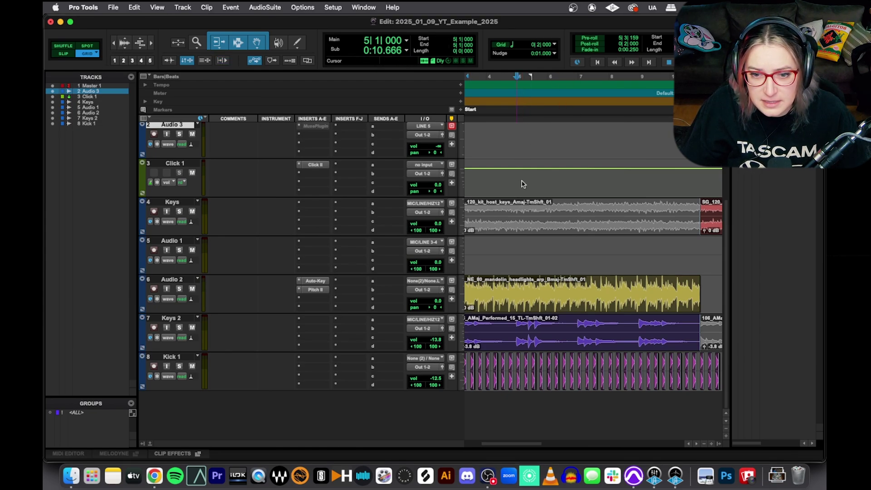
left_click_drag(522, 184, 610, 182)
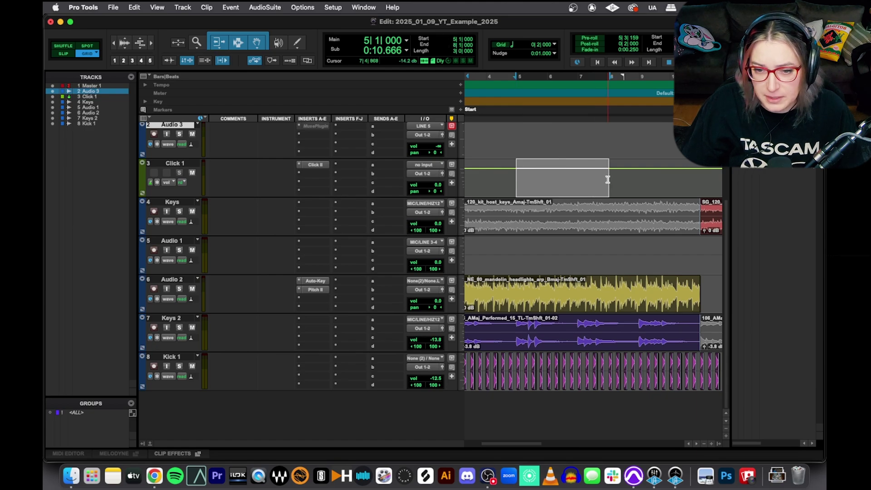
left_click(531, 182)
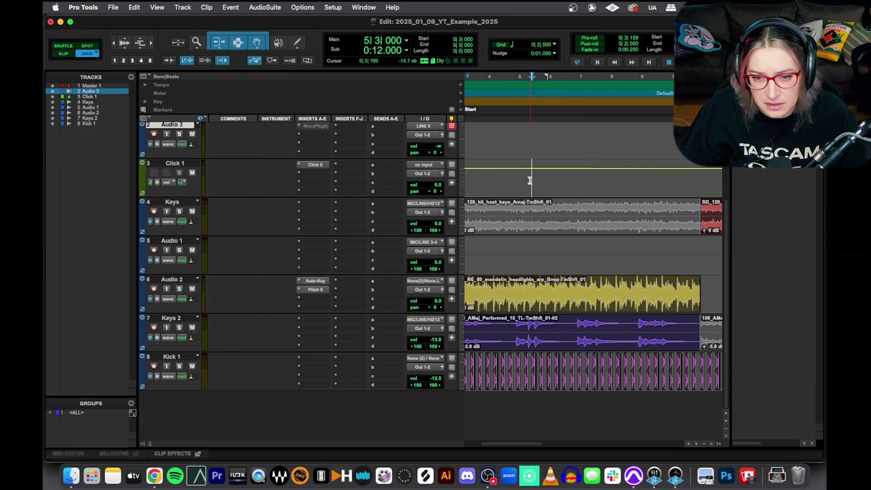
left_click(499, 45)
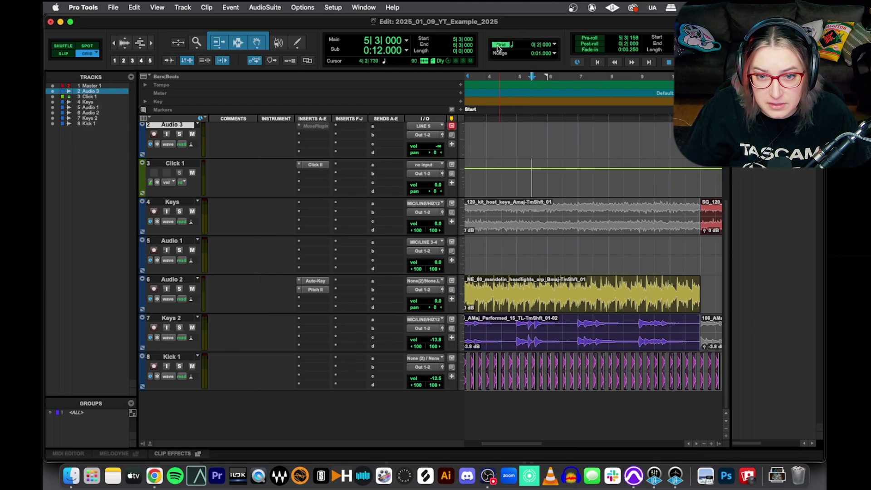
left_click(518, 244)
Step: Zoom in around bar 3 and change the grid value to quarter notes
key("r")
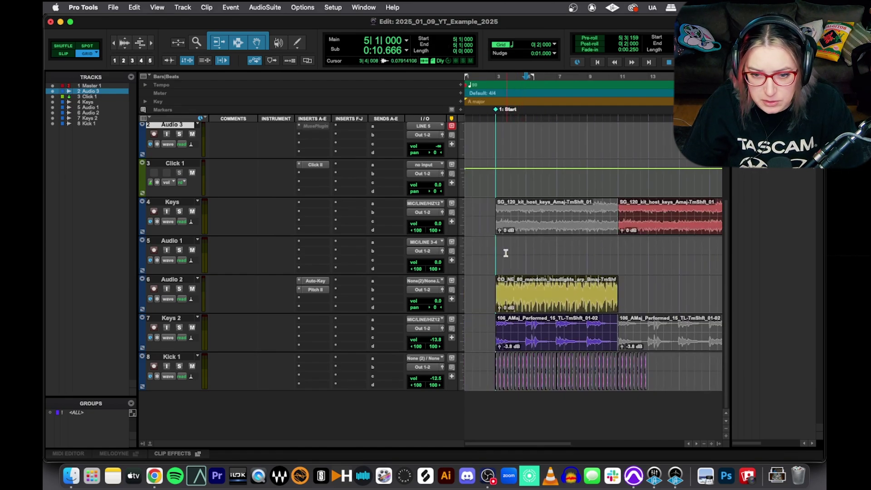
left_click(498, 247)
key("t")
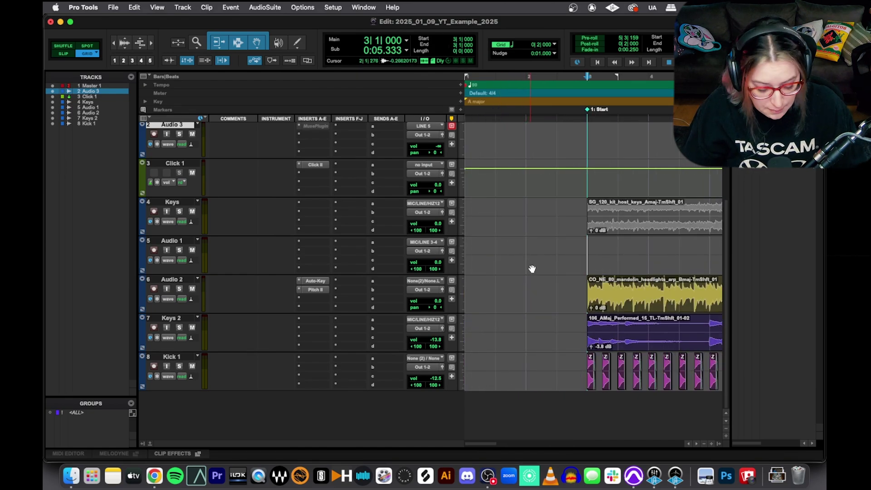
scroll(532, 269, "right", 3)
left_click(554, 45)
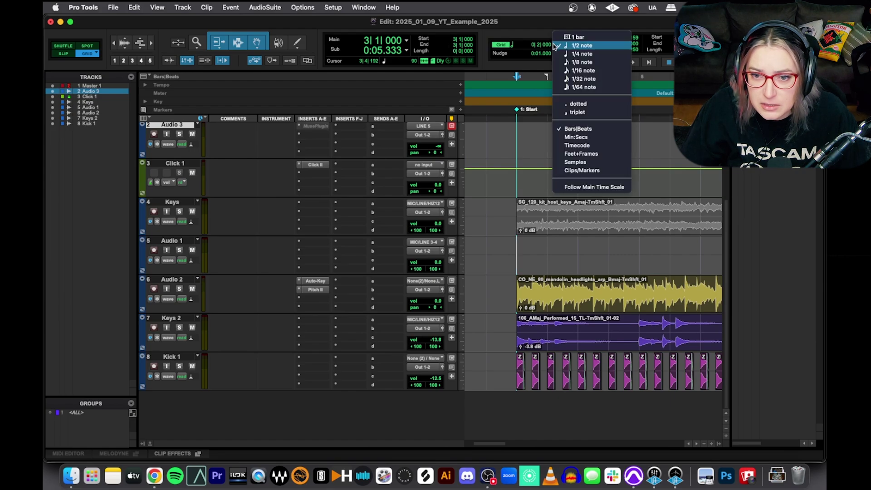
left_click(563, 54)
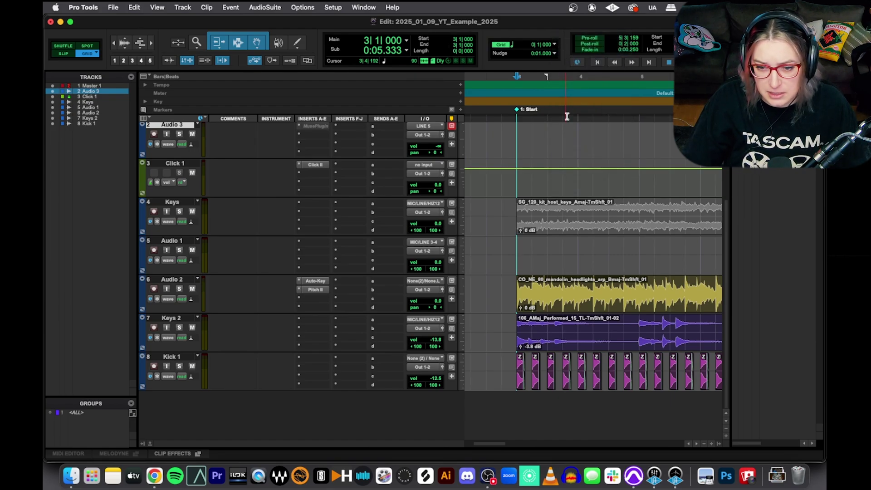
Step: Select the first beat of bar 3 on Audio 1 and zoom in closer
left_click(579, 254)
left_click(639, 248)
left_click(703, 248)
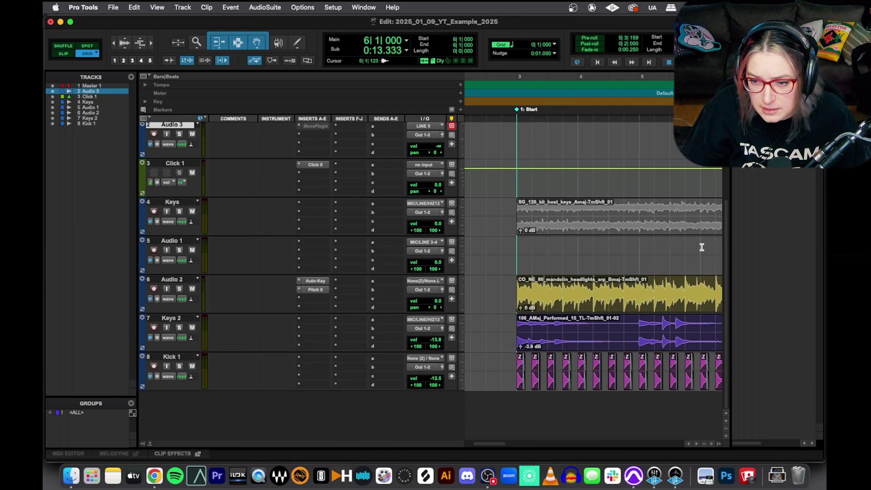
left_click_drag(518, 250, 580, 249)
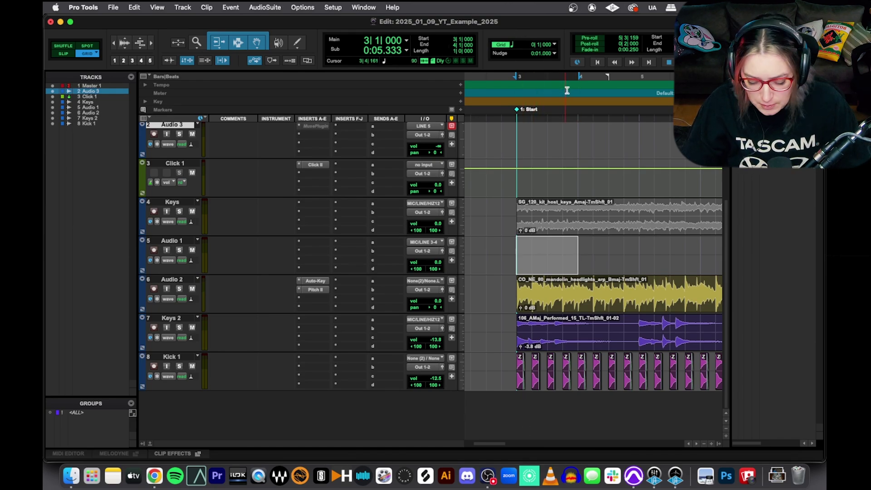
key("super+bracketright")
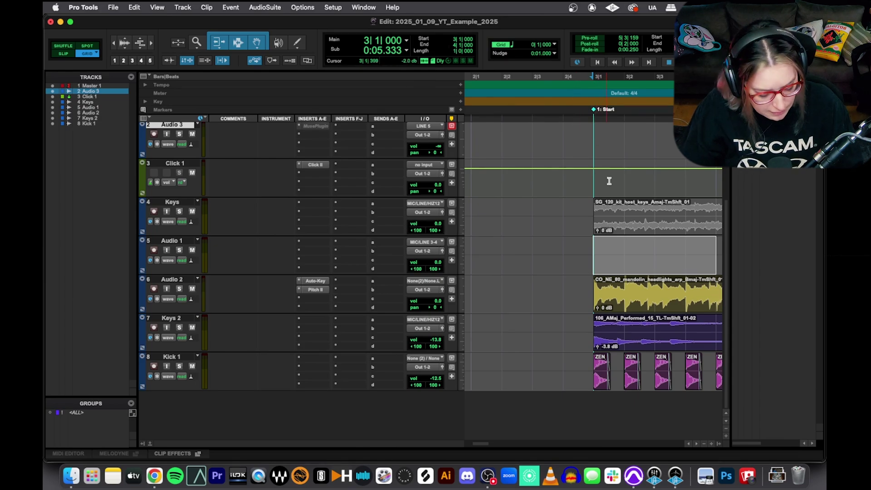
scroll(627, 231, "right", 2)
left_click(721, 446)
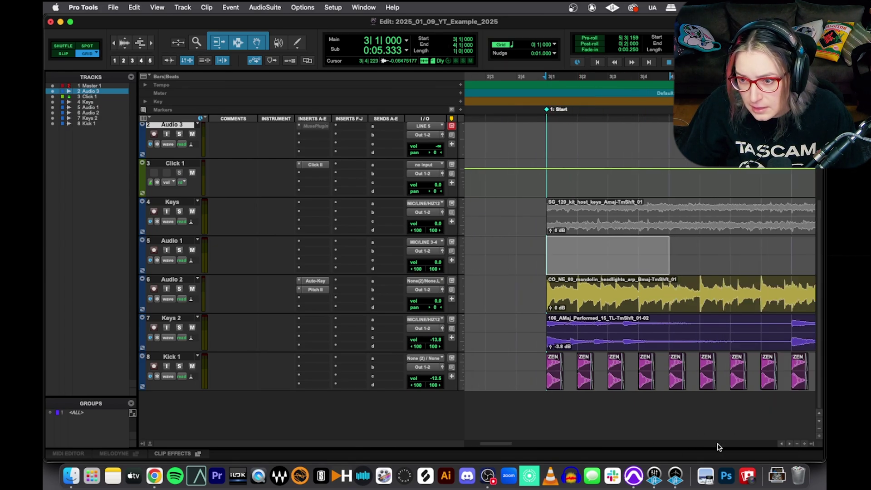
scroll(646, 304, "right", 2)
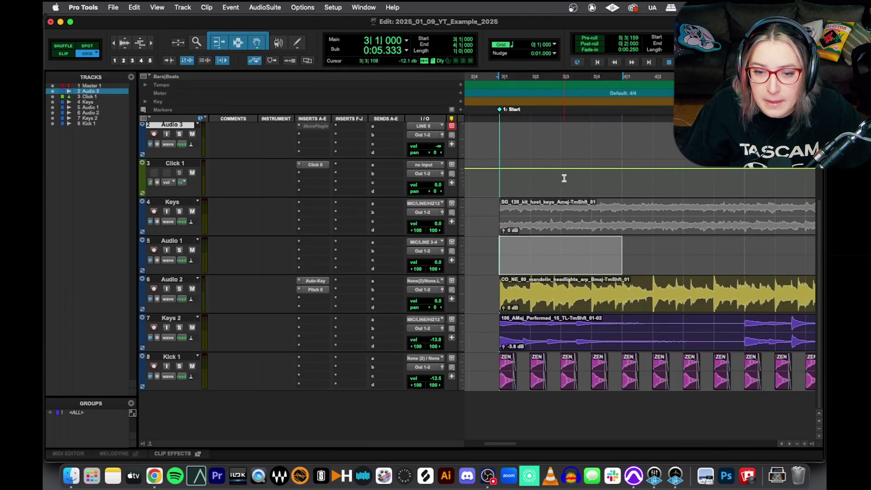
Step: Set the grid to eighth-note triplets (0|0|320) and clear the Audio 1 selection
left_click(555, 45)
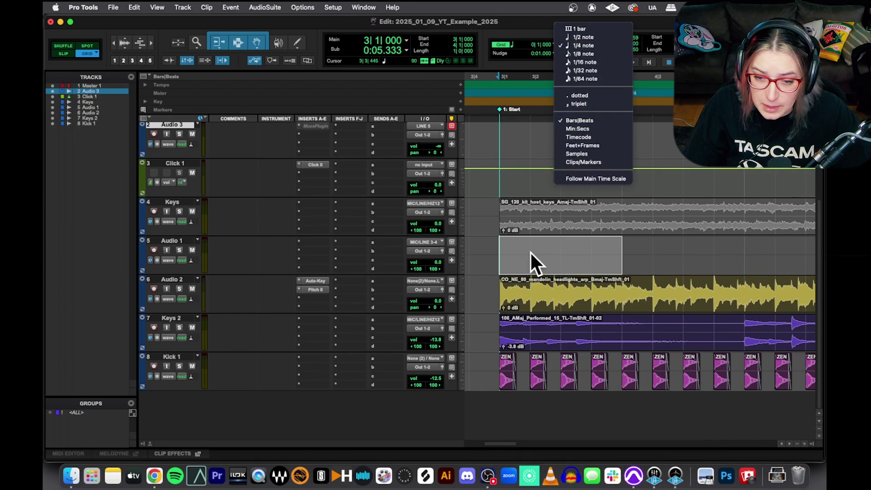
left_click(589, 103)
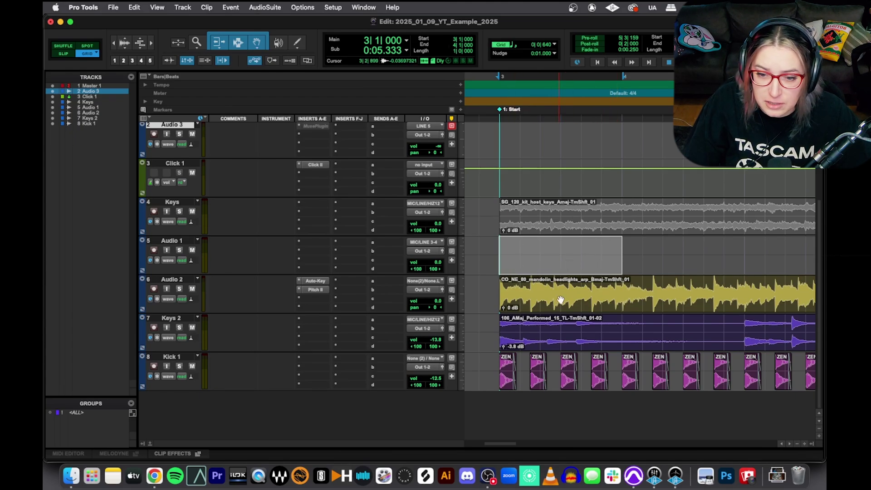
left_click(562, 44)
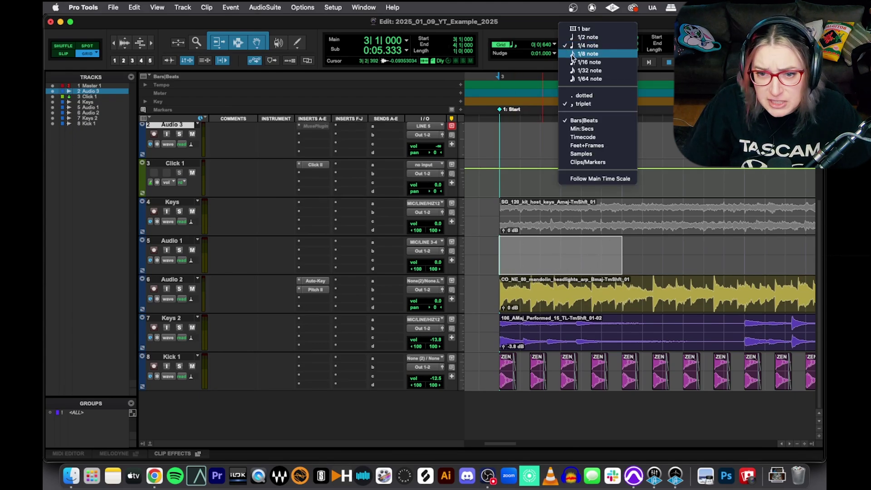
left_click(581, 53)
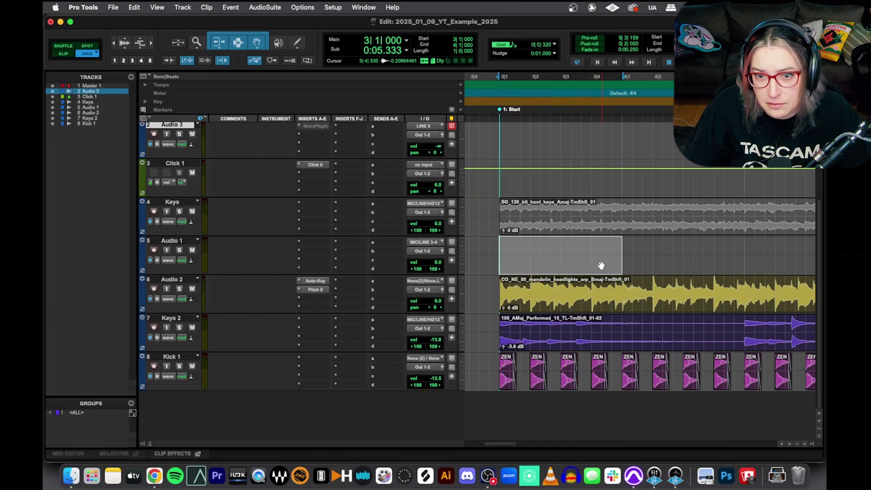
key("Left")
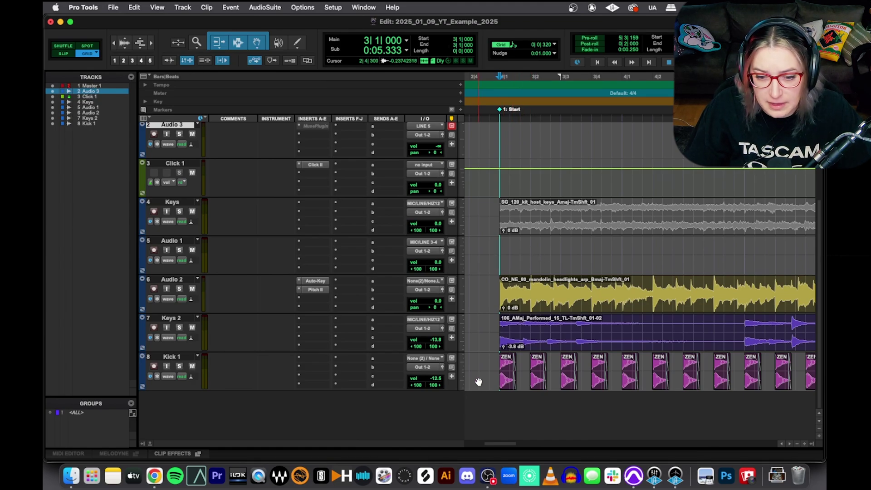
Step: Solo Kick 1, set the grid to straight quarter notes, and play back from bar 3
left_click(180, 367)
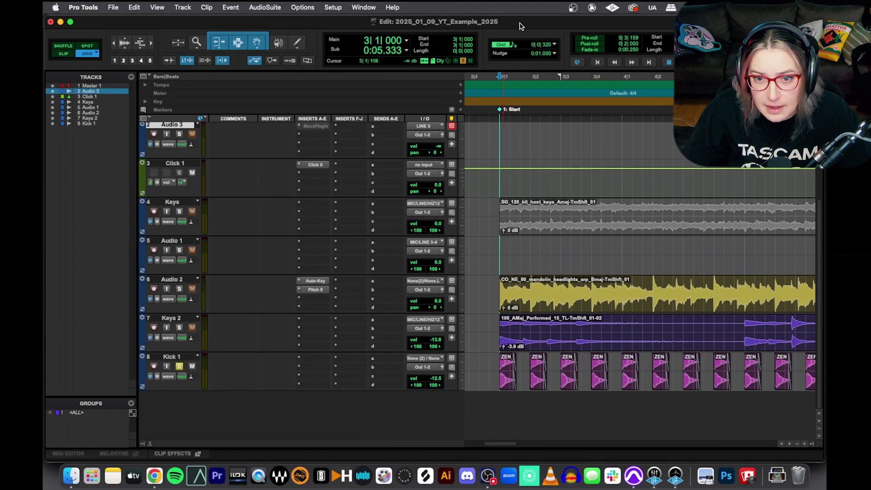
left_click(557, 44)
left_click(571, 95)
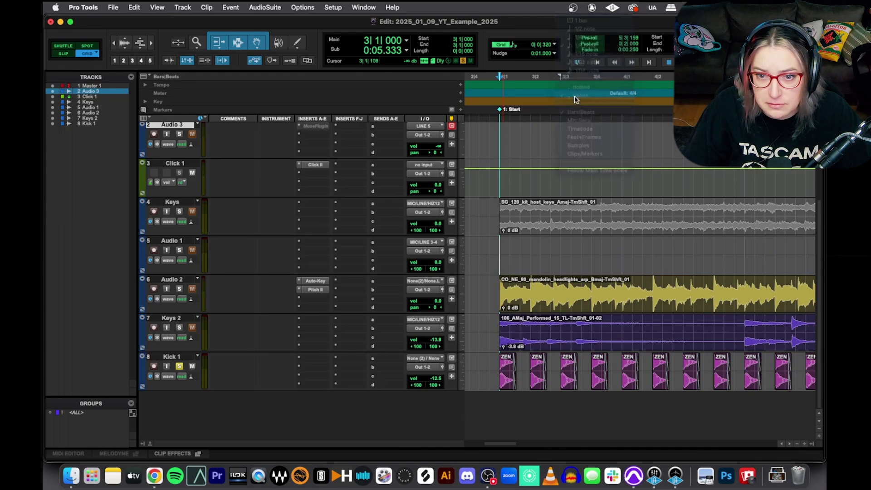
left_click(554, 45)
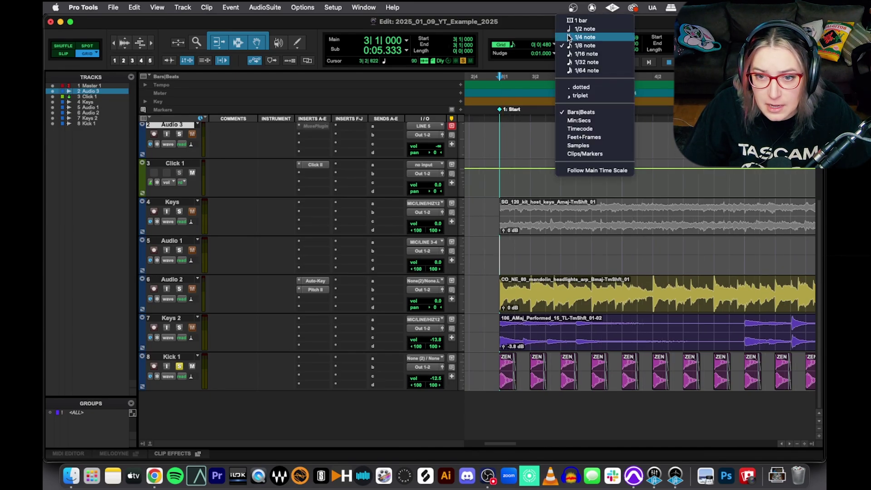
left_click(569, 35)
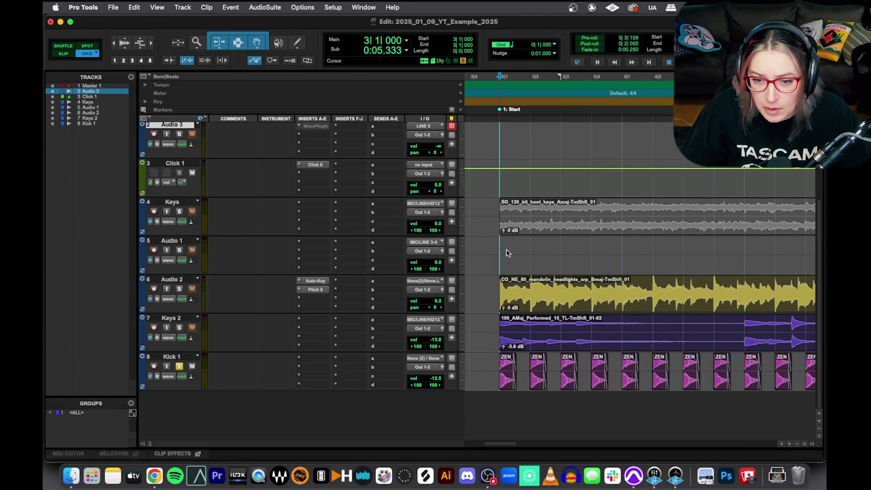
left_click_drag(506, 249, 613, 243)
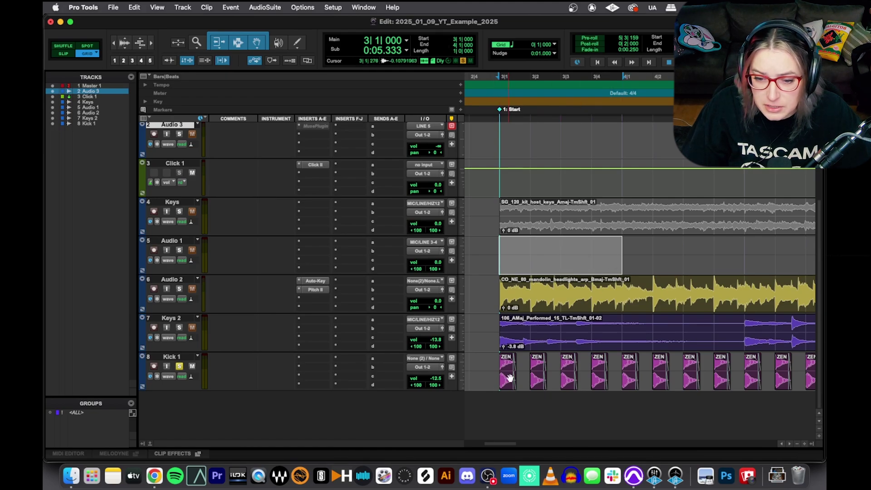
key("space")
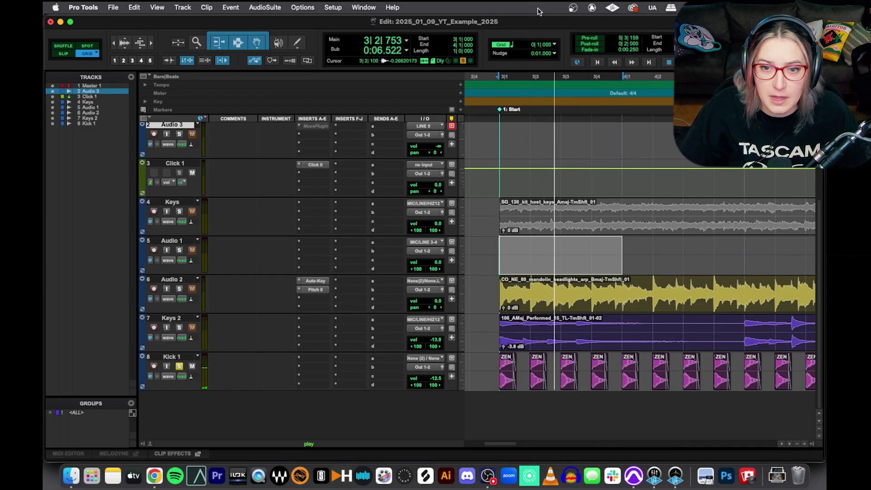
key("space")
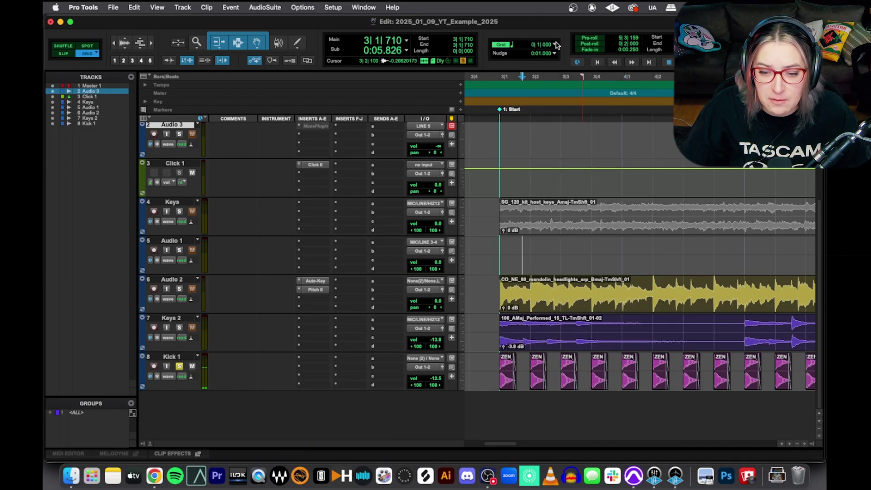
Step: Switch to a quarter-note triplet grid and move the second kick clip to 3|1|640
left_click(556, 45)
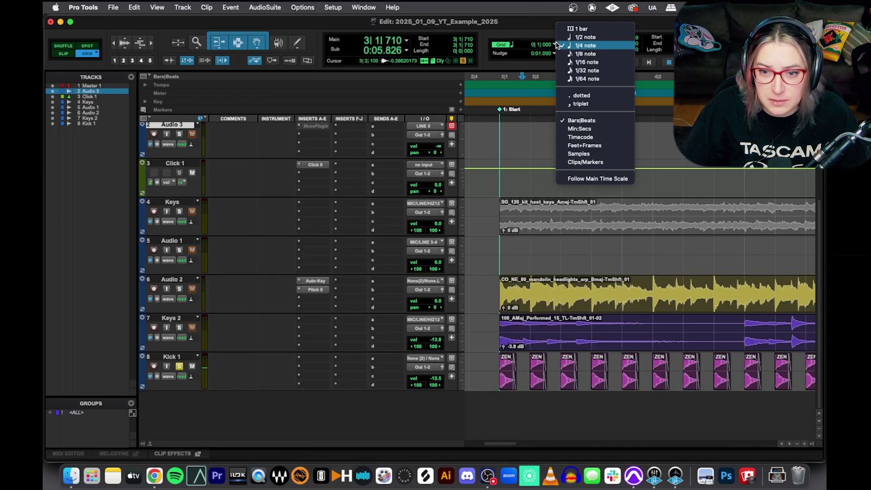
left_click(586, 102)
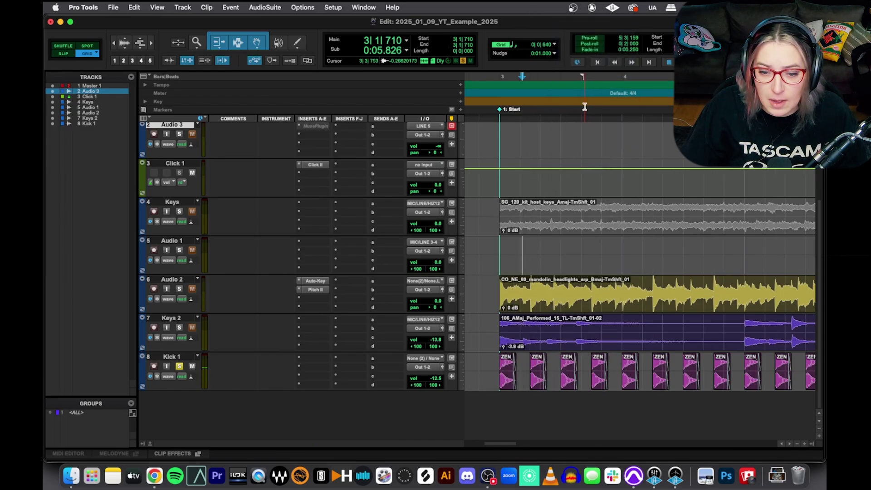
left_click(537, 384)
left_click_drag(537, 383, 568, 381)
Step: Snap two more bar 3 kick clips onto quarter-note triplets and play bar 3 to check
left_click_drag(628, 376, 588, 377)
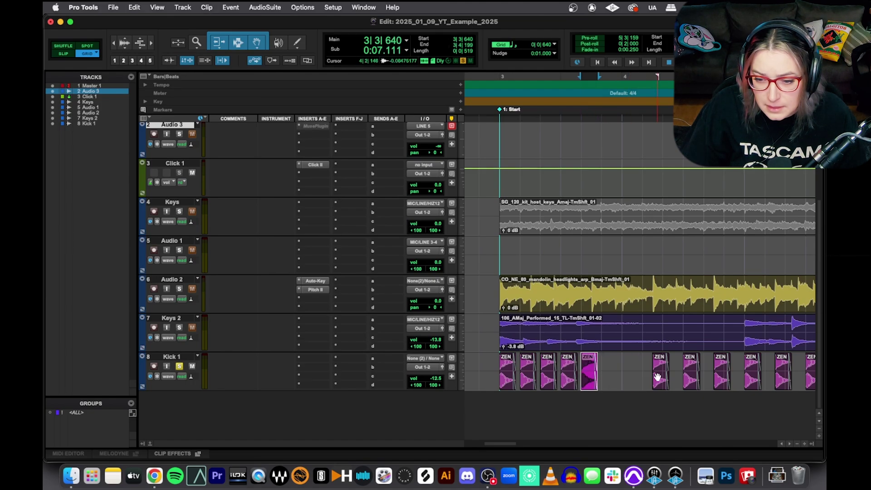
left_click_drag(658, 376, 505, 379)
key("shift+slash")
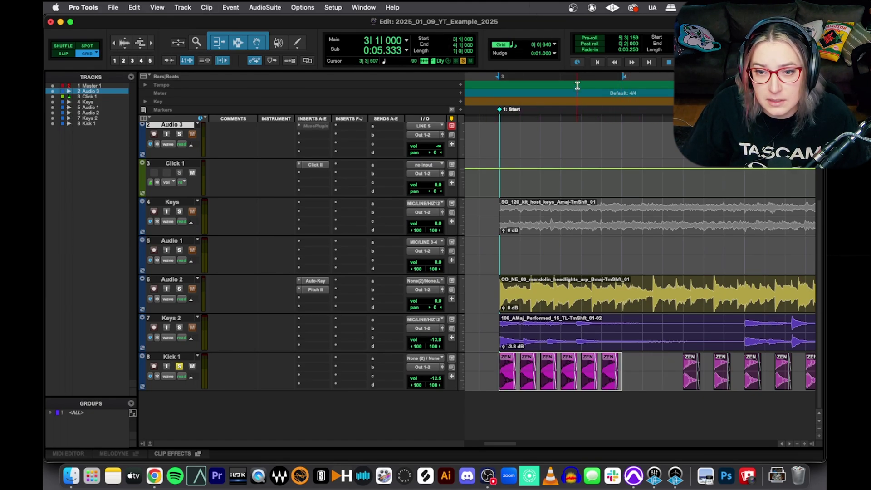
key("space")
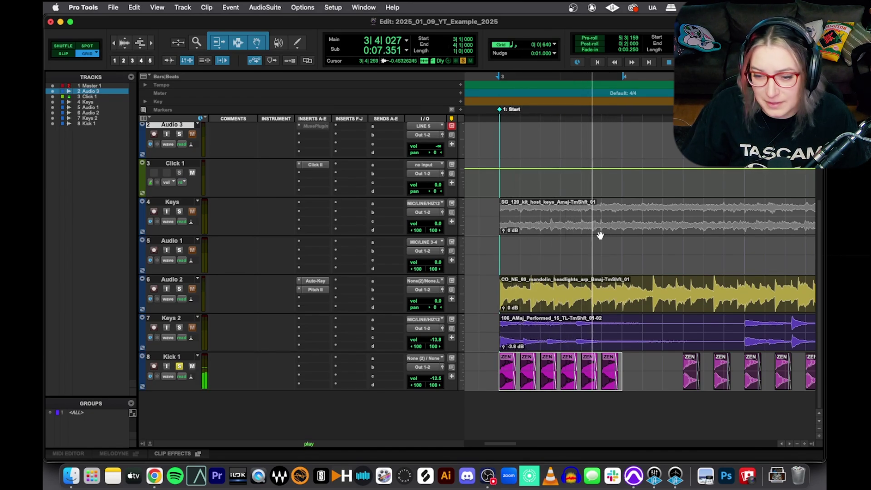
key("space")
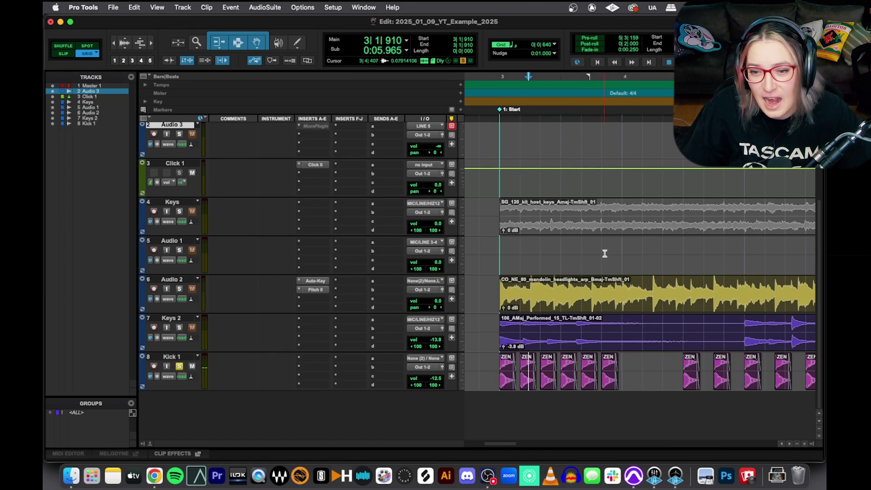
left_click(558, 45)
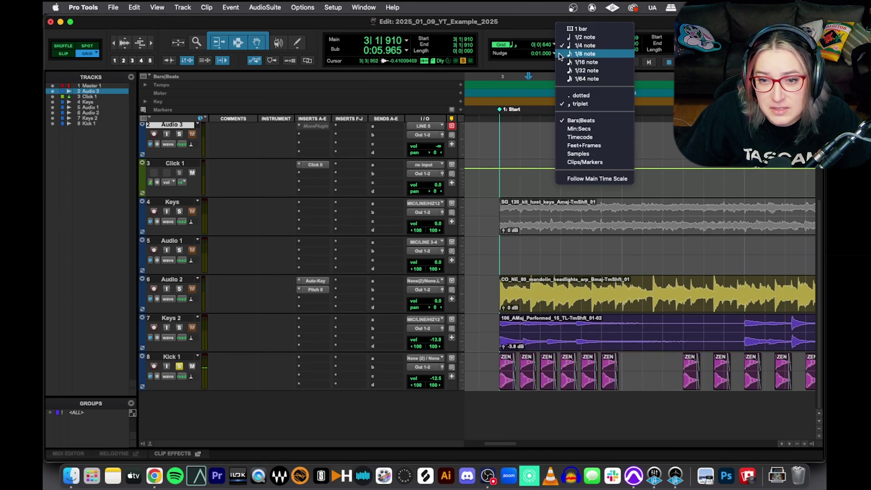
Step: Turn off triplet, set the grid to dotted quarter notes, and select 3|1|000 to 3|2|480 on Audio 1
left_click(587, 106)
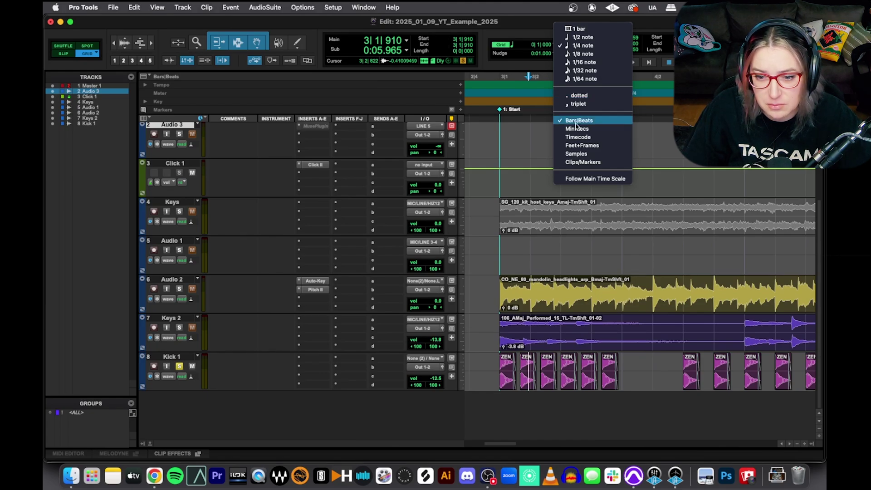
left_click(592, 98)
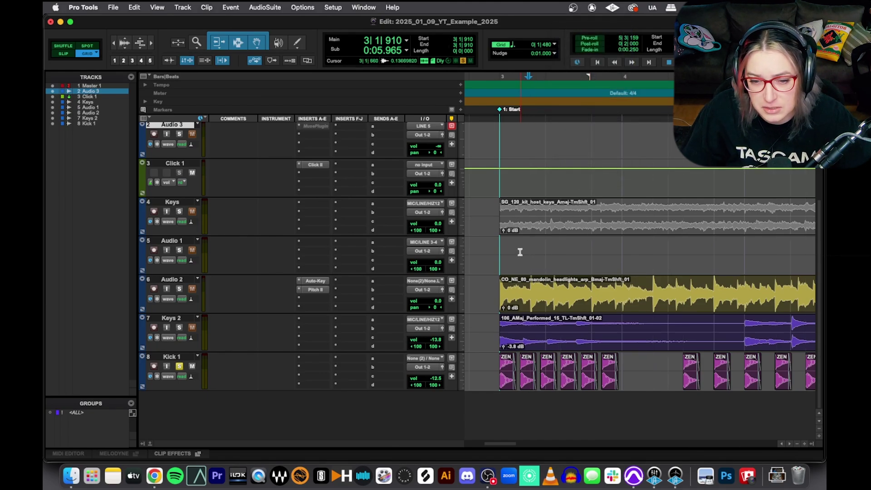
left_click(504, 255)
left_click_drag(504, 254, 544, 252)
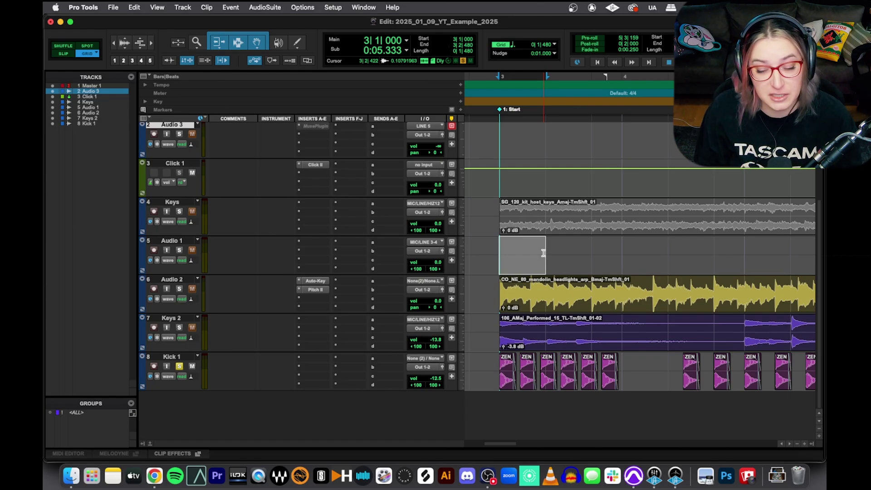
Step: Turn off dotted to leave straight eighth notes (0|0|480) and mark a bar 3 range on Audio 1
left_click(555, 46)
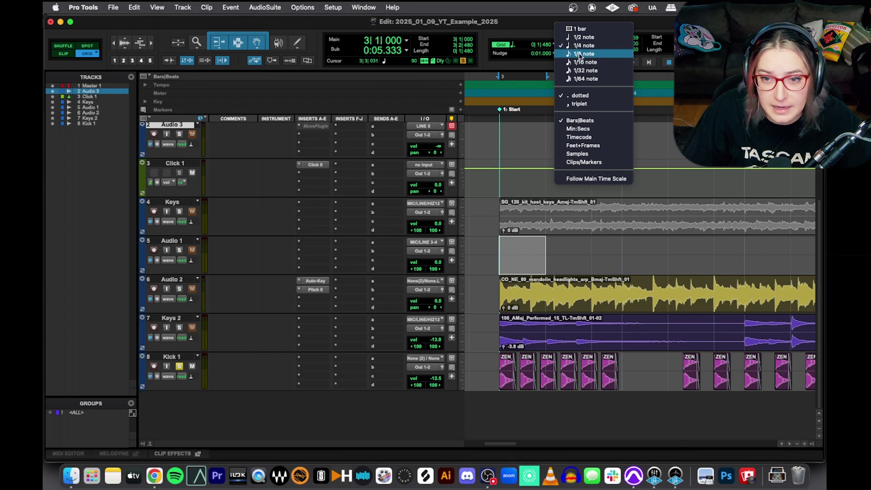
left_click(537, 252)
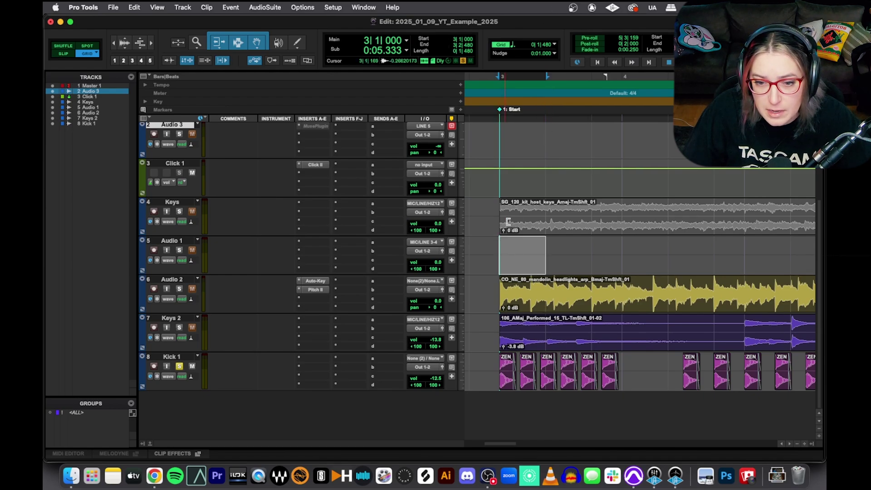
left_click(556, 45)
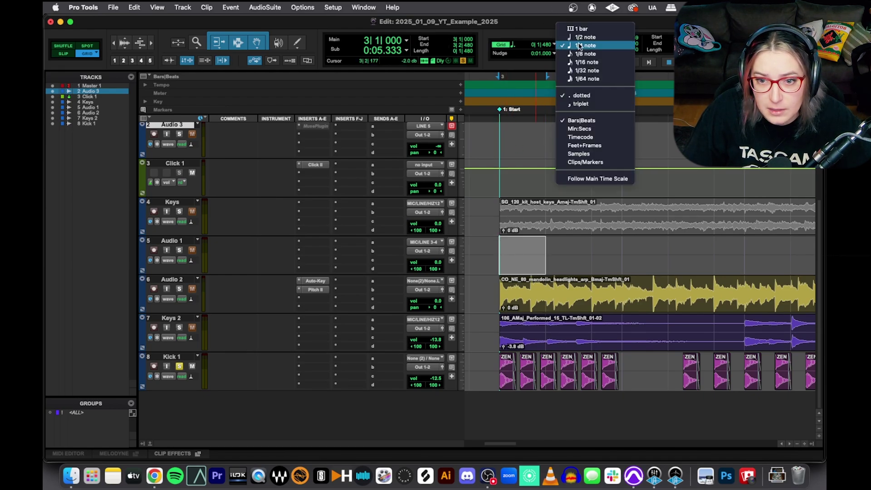
left_click(580, 102)
left_click(557, 45)
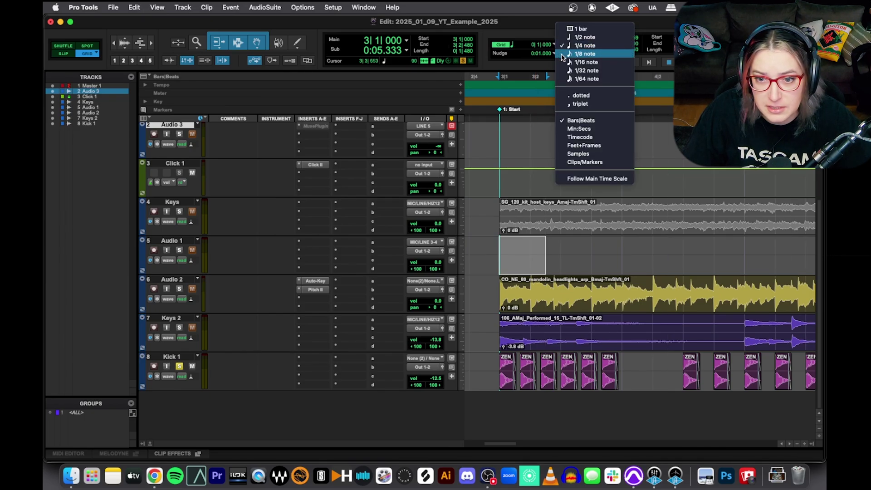
key("Escape")
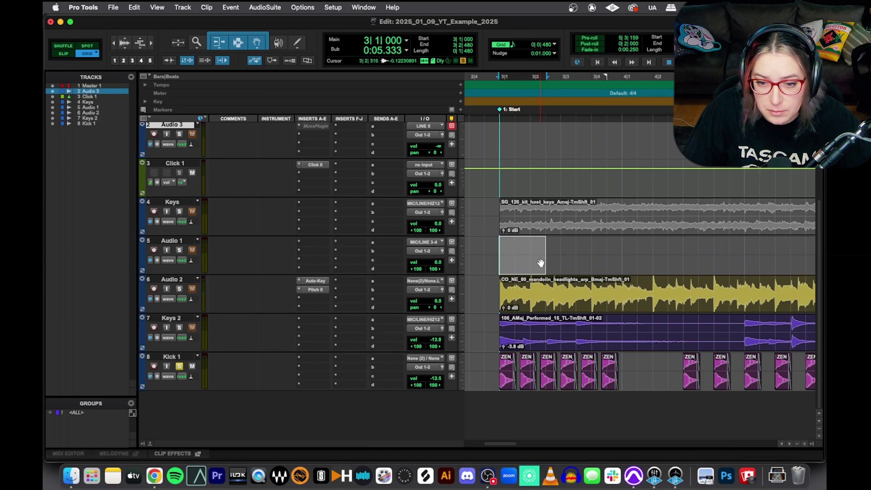
left_click(552, 44)
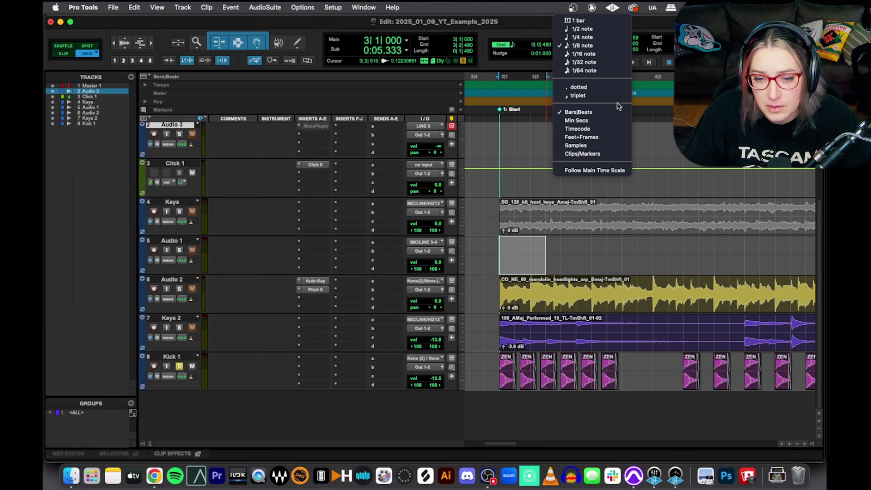
left_click_drag(545, 245, 502, 245)
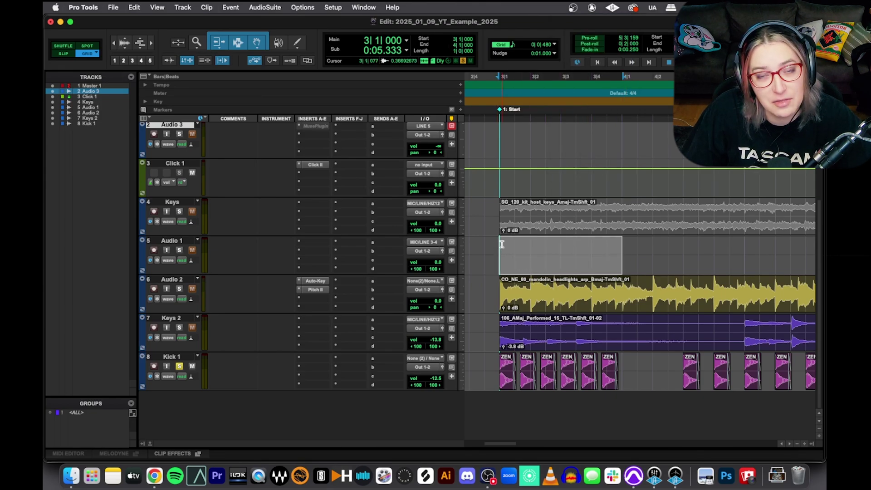
Step: Nudge the second kick clip slightly earlier, then try eighth-note triplet and dotted eighth grid values
left_click(524, 384)
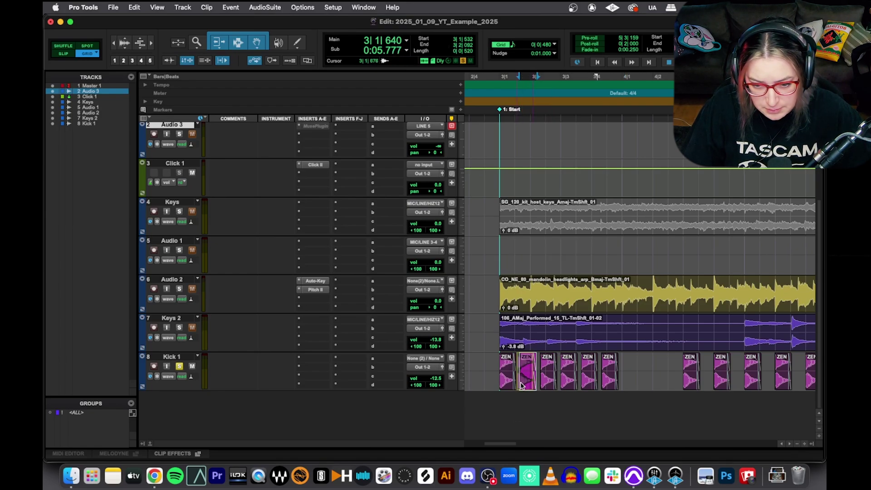
mouse_move(522, 385)
left_mouse_down()
mouse_move(638, 381)
mouse_move(514, 378)
mouse_move(638, 382)
mouse_move(526, 381)
left_mouse_up()
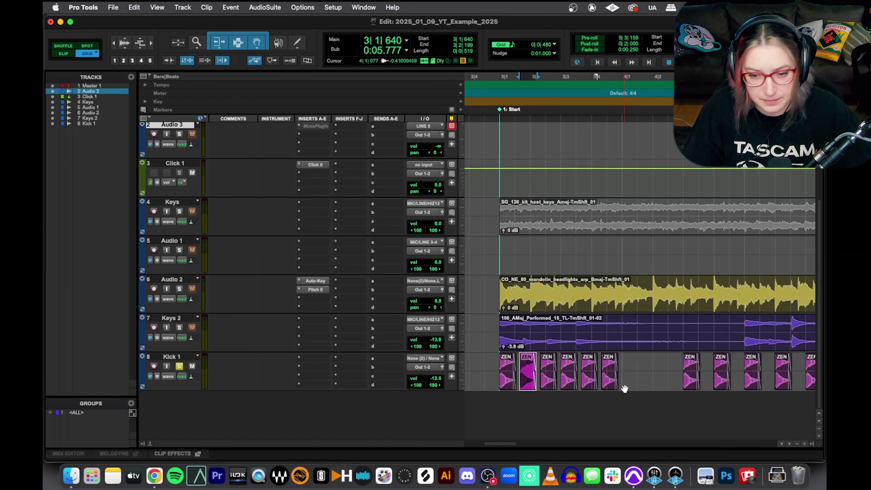
left_click(555, 44)
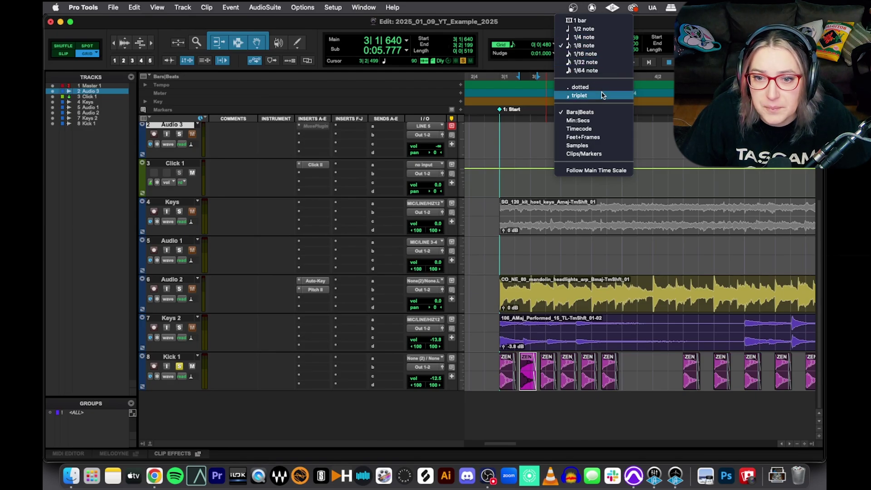
left_click(550, 34)
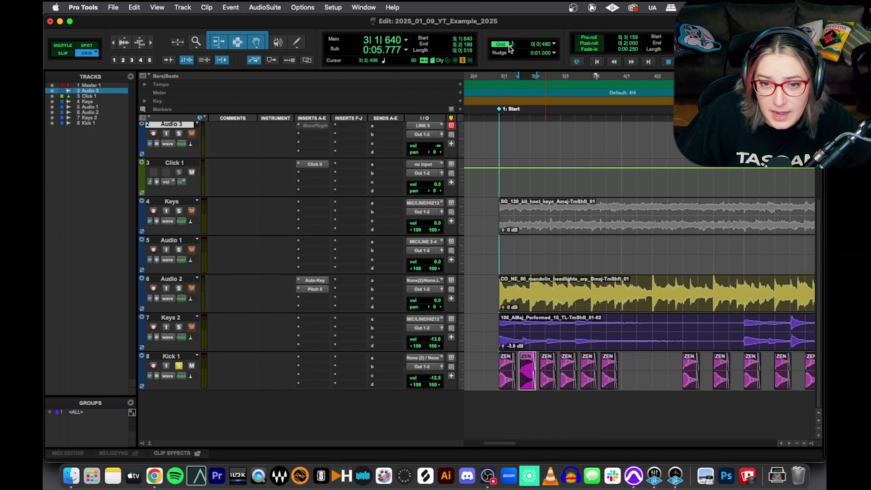
left_click(554, 44)
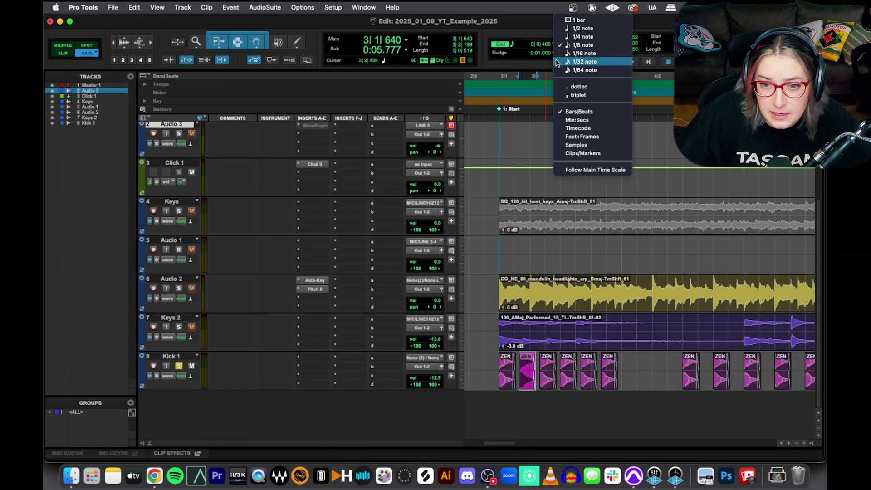
left_click(572, 95)
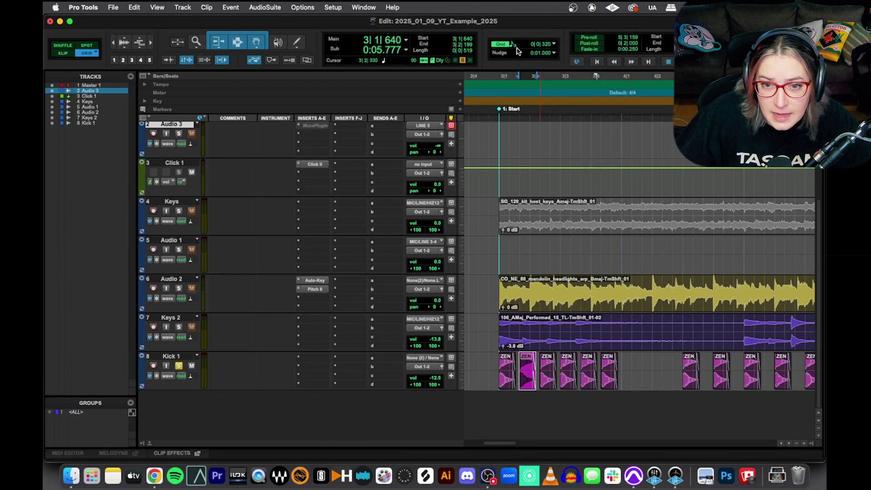
left_click(556, 46)
left_click(577, 87)
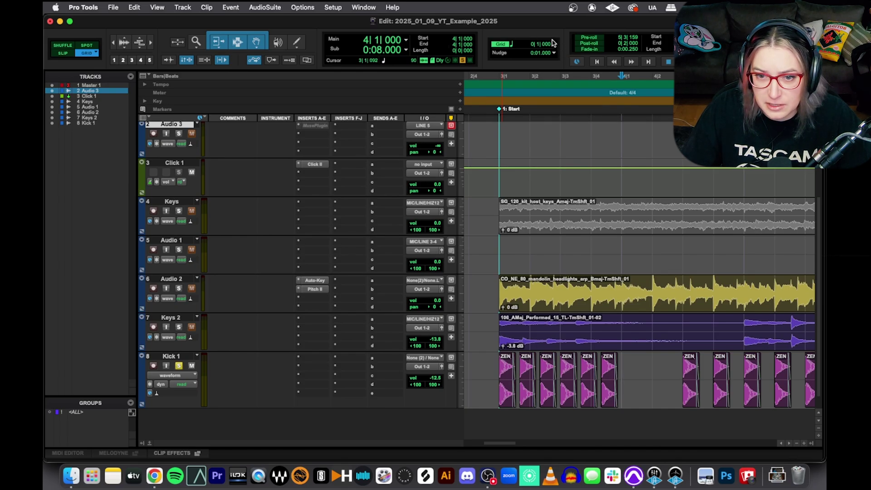
Step: Keep the grid at quarter notes and place the edit point at the start of bar 4
left_click(555, 44)
left_click(567, 45)
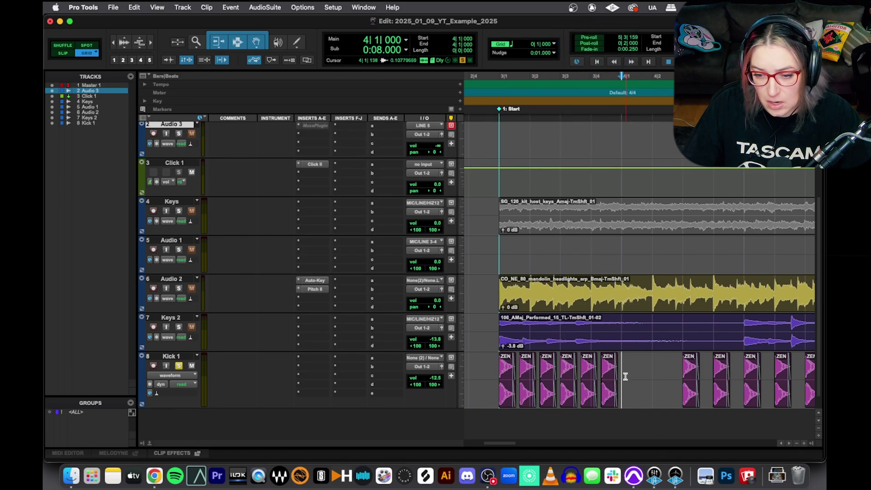
left_click_drag(624, 375, 493, 383)
key("n")
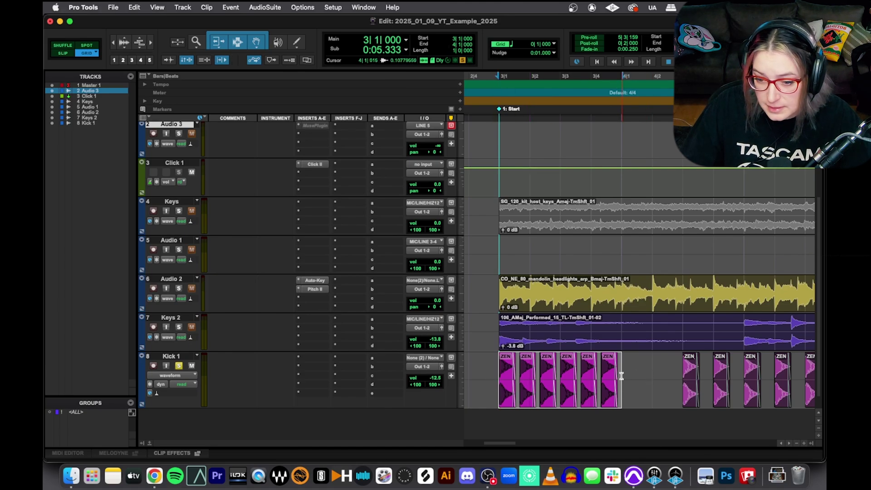
left_click(623, 378)
Step: Move five kick clips onto 4|1, 4|2, 4|3, 4|4 and 5|1
left_click_drag(690, 401, 631, 399)
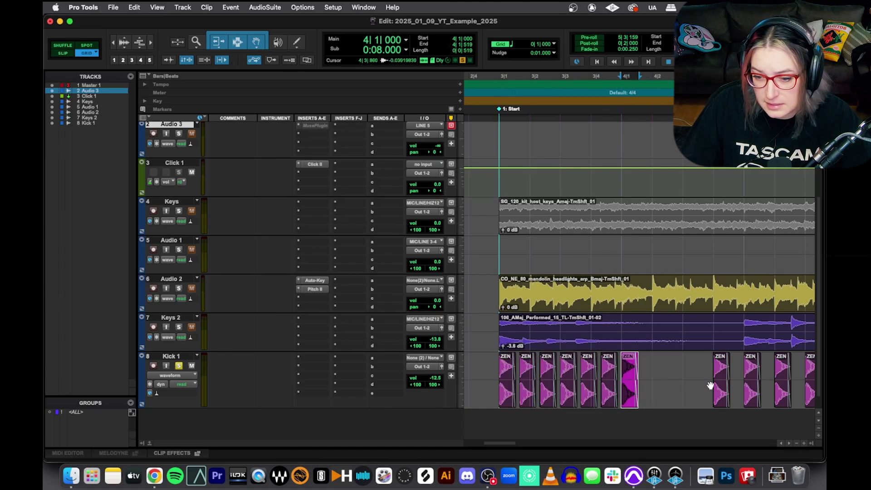
left_click_drag(721, 389, 671, 394)
left_click_drag(747, 393, 690, 391)
left_click_drag(781, 392, 722, 393)
left_click_drag(811, 398, 750, 398)
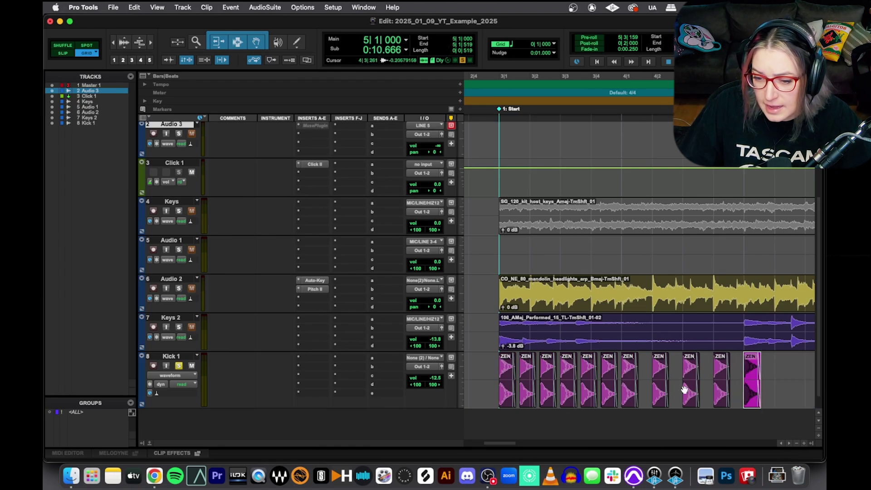
left_click_drag(742, 366, 629, 373)
key("shift+slash")
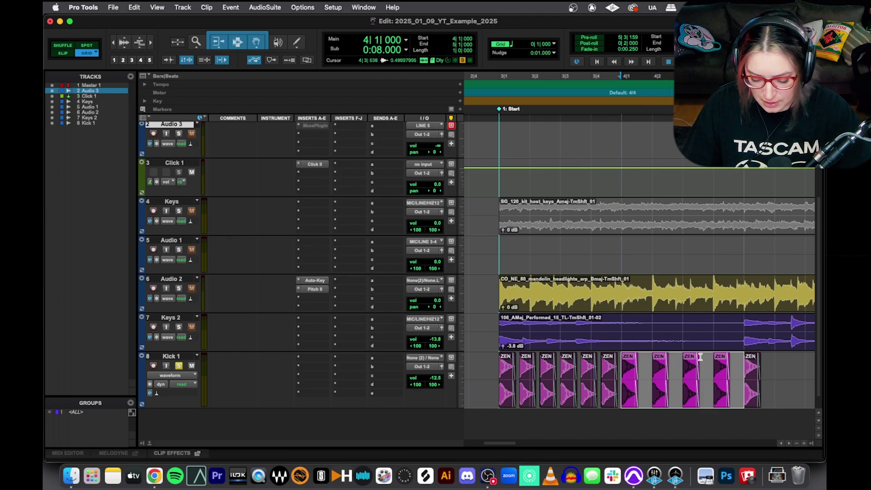
key("super+bracketleft")
key("super+bracketright")
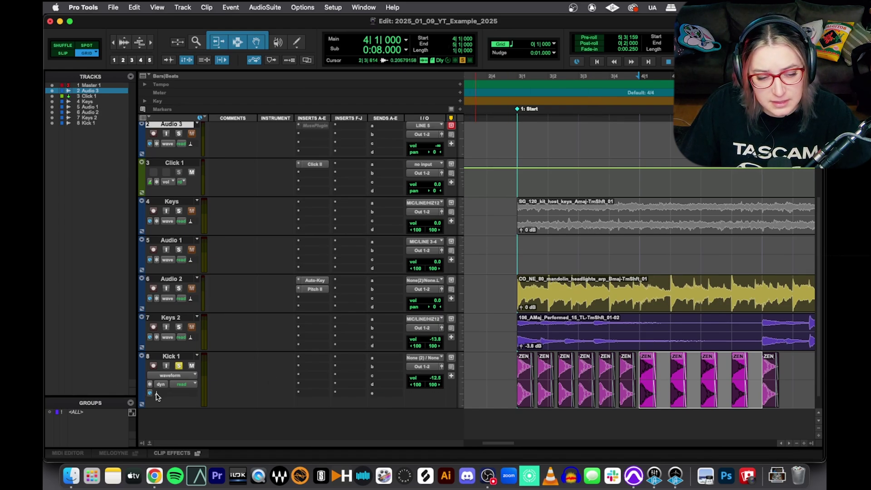
left_click(159, 393)
left_click(184, 430)
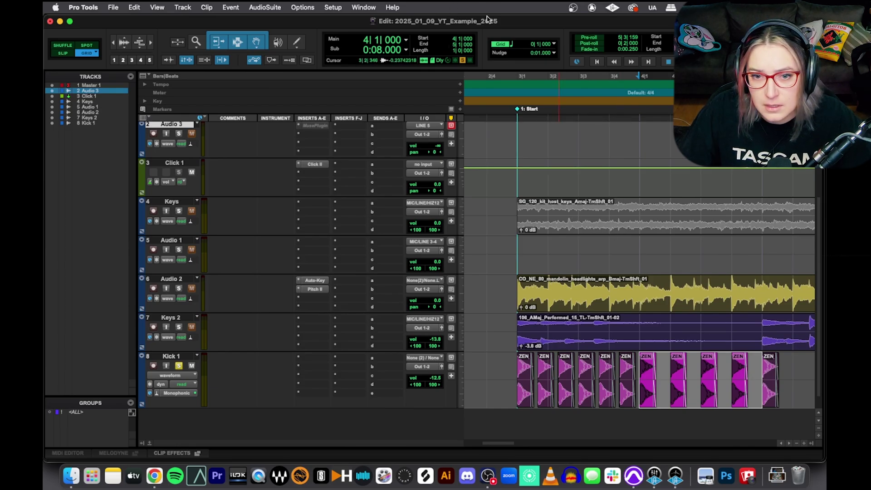
left_click(555, 45)
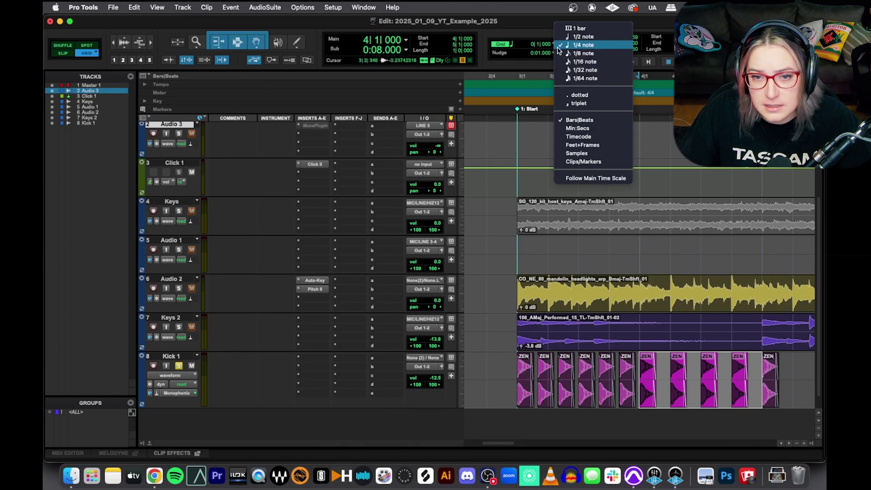
left_click(575, 103)
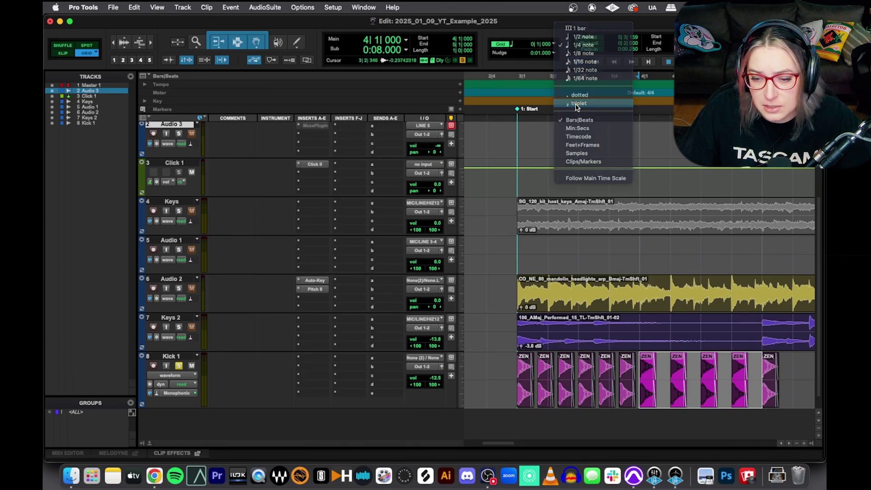
left_click(555, 44)
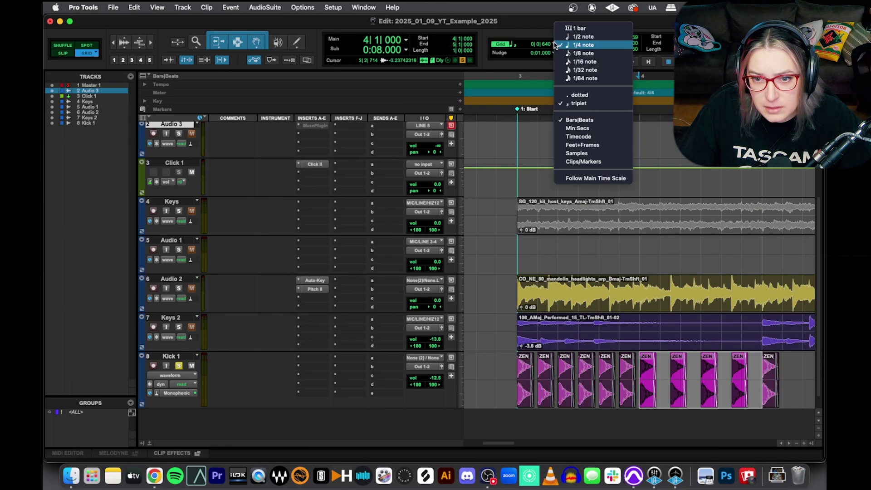
left_click(595, 105)
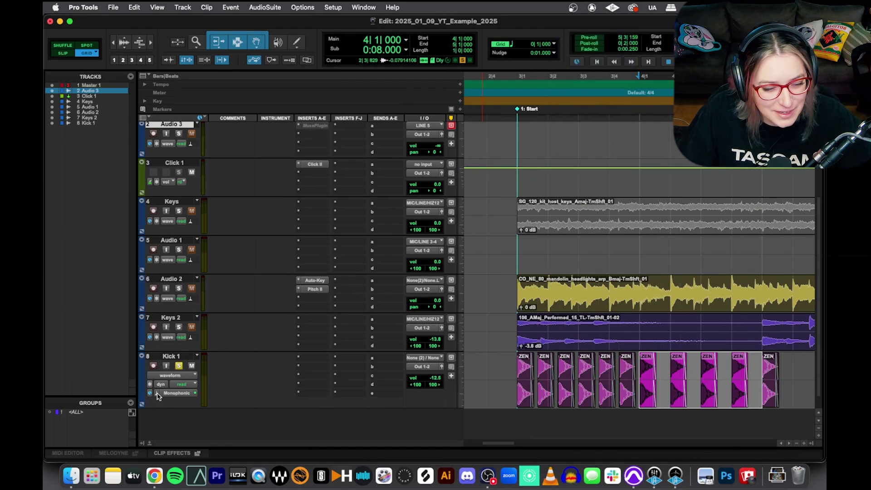
left_click(158, 394)
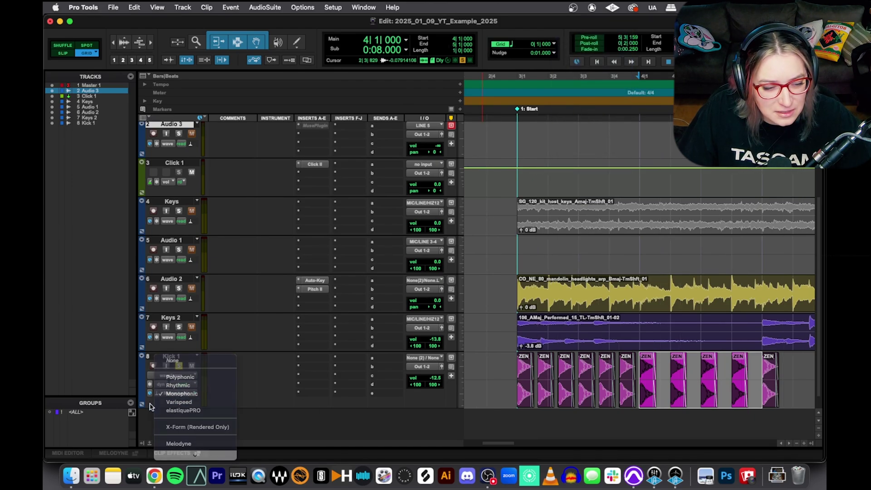
left_click(173, 361)
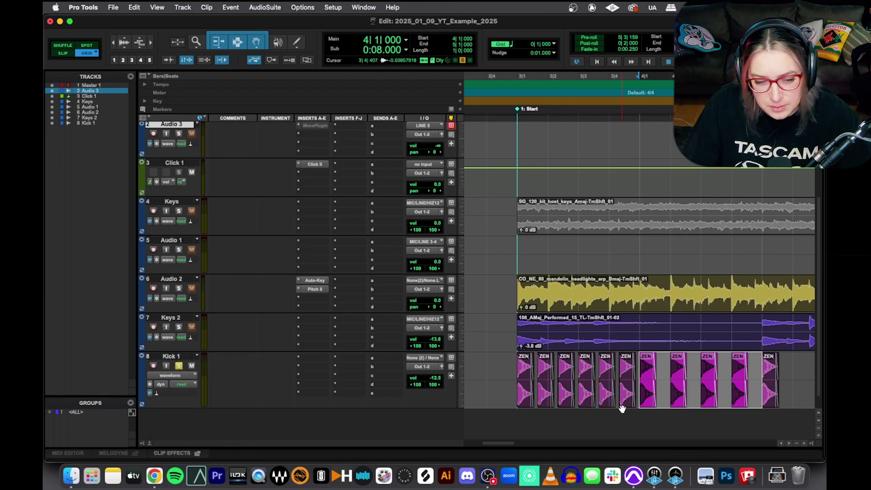
left_click(497, 359)
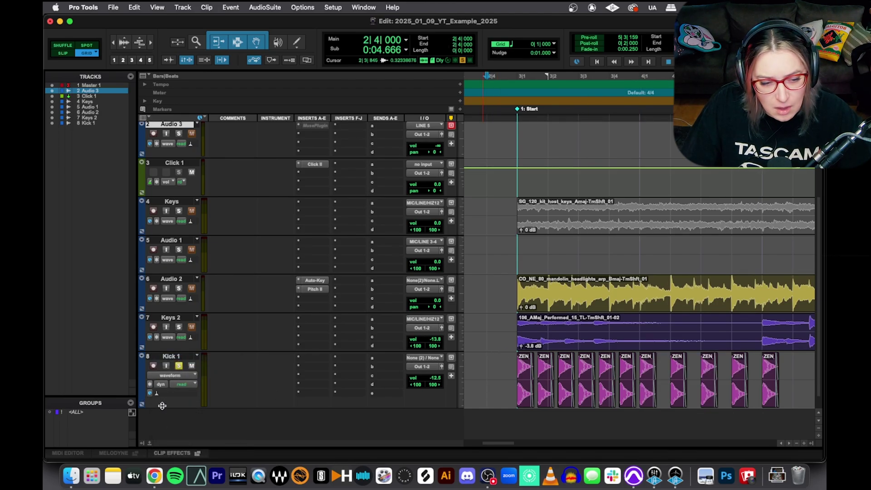